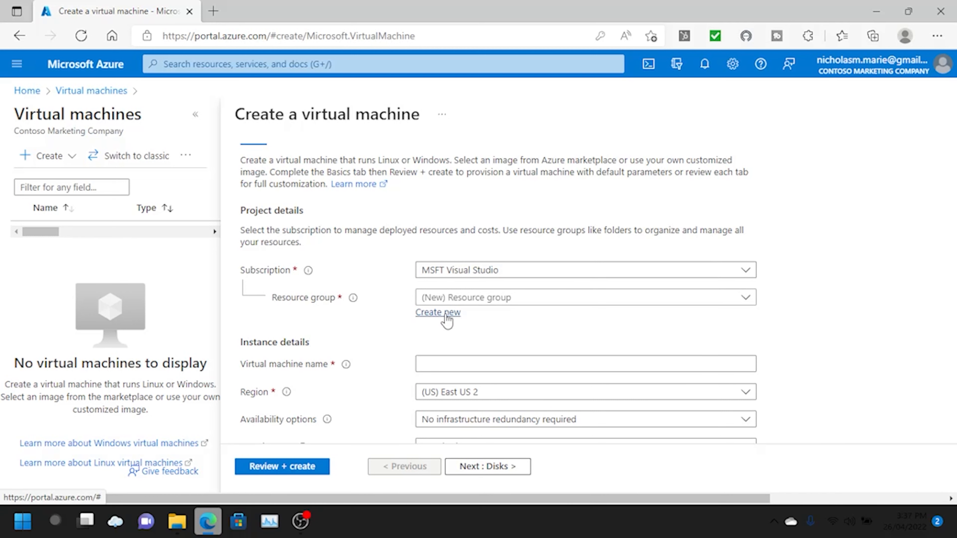
- Create a new resource group named ytTest and name the virtual machine ytTest
{"action": "left_click", "coordinate": [447, 316]}
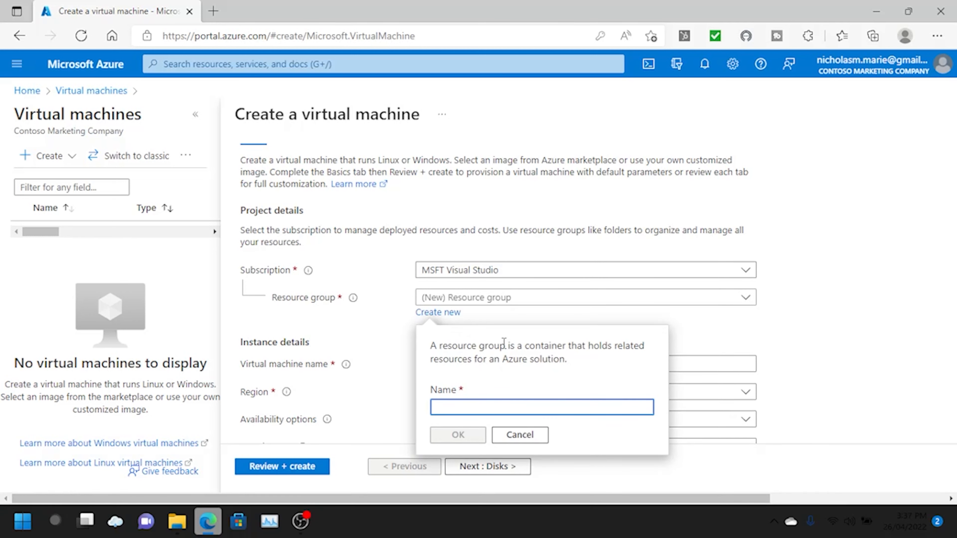
{"action": "type", "text": "ytTest"}
{"action": "left_click", "coordinate": [466, 437]}
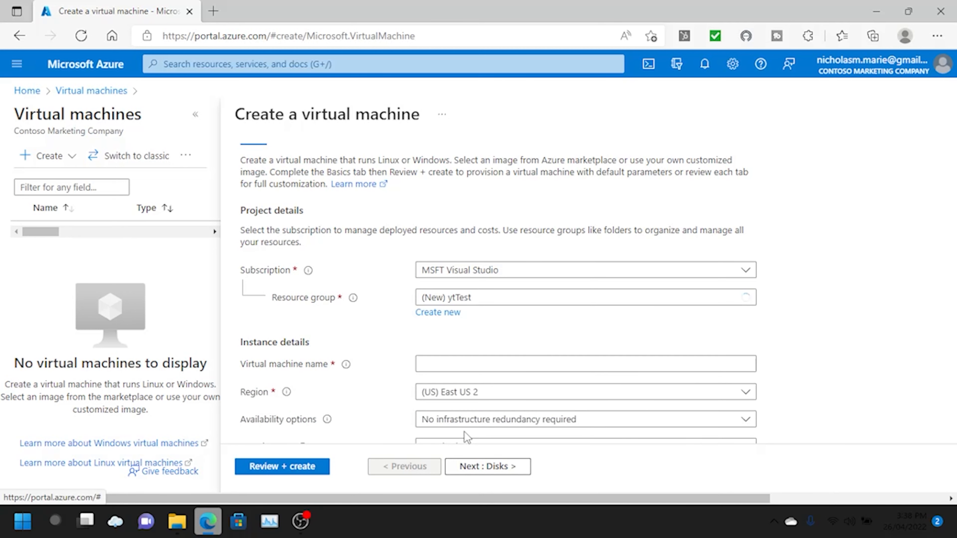
{"action": "scroll", "coordinate": [588, 326], "scroll_direction": "down", "scroll_amount": 3}
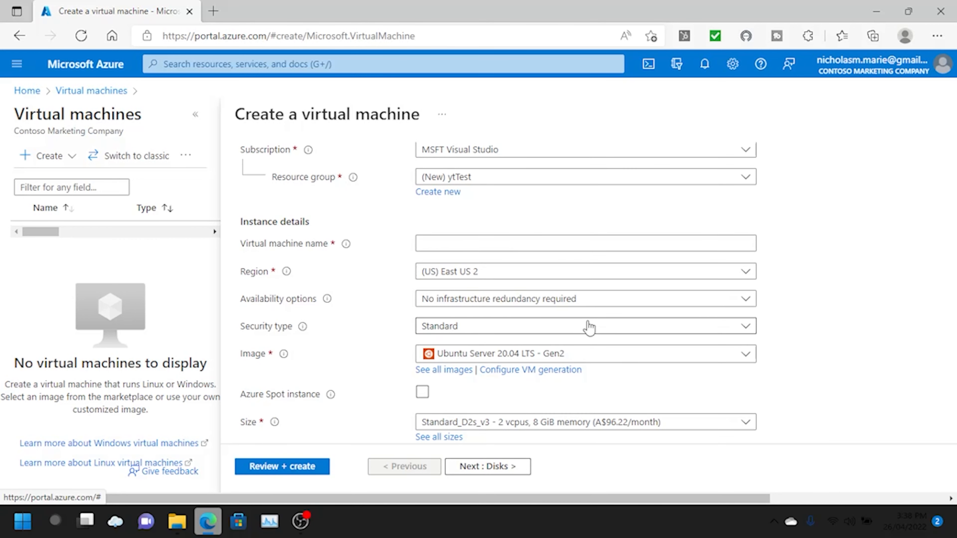
{"action": "left_click", "coordinate": [504, 242]}
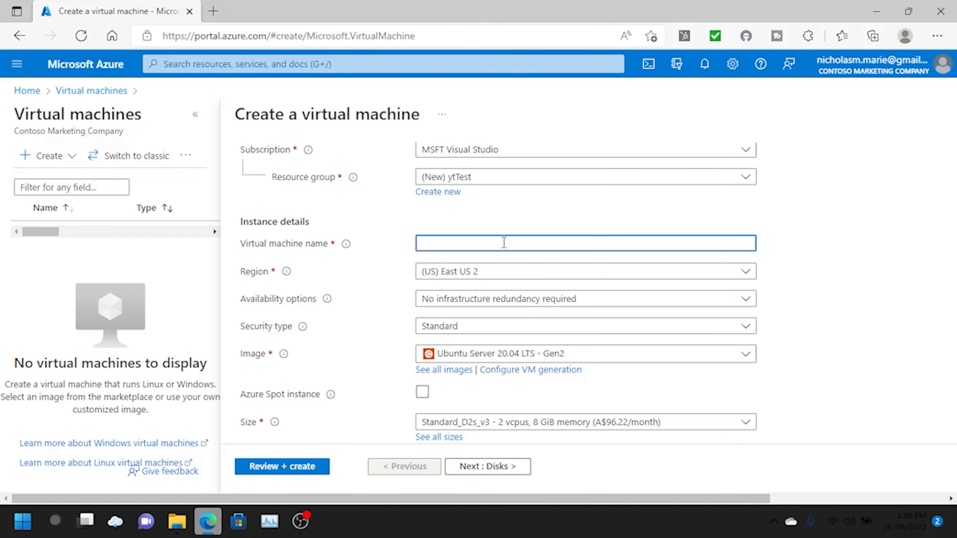
{"action": "type", "text": "ytTest"}
- Set the region to Australia East and the image to Windows Server 2022 Datacenter: Azure Edition - Gen2
{"action": "left_click", "coordinate": [523, 274]}
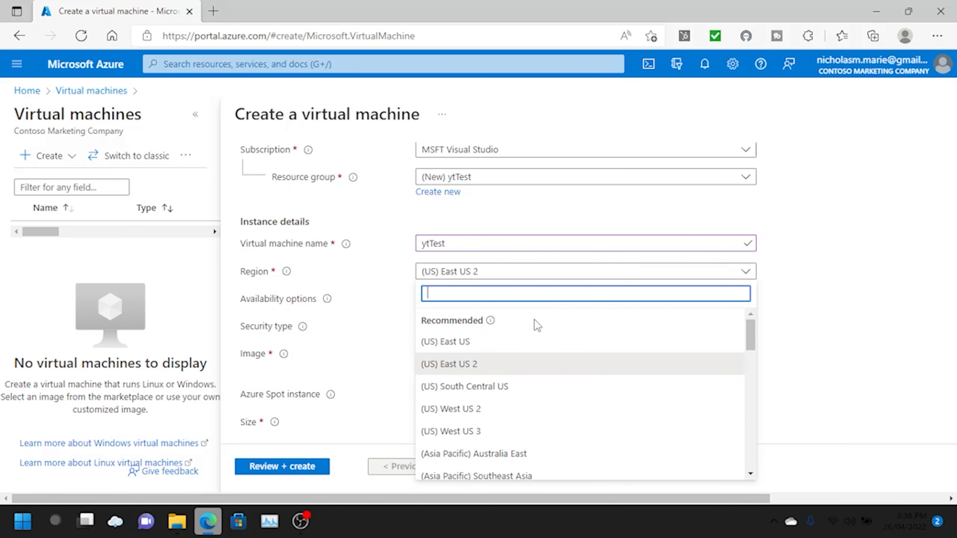
{"action": "scroll", "coordinate": [541, 378], "scroll_direction": "down", "scroll_amount": 4}
{"action": "scroll", "coordinate": [542, 378], "scroll_direction": "down", "scroll_amount": 5}
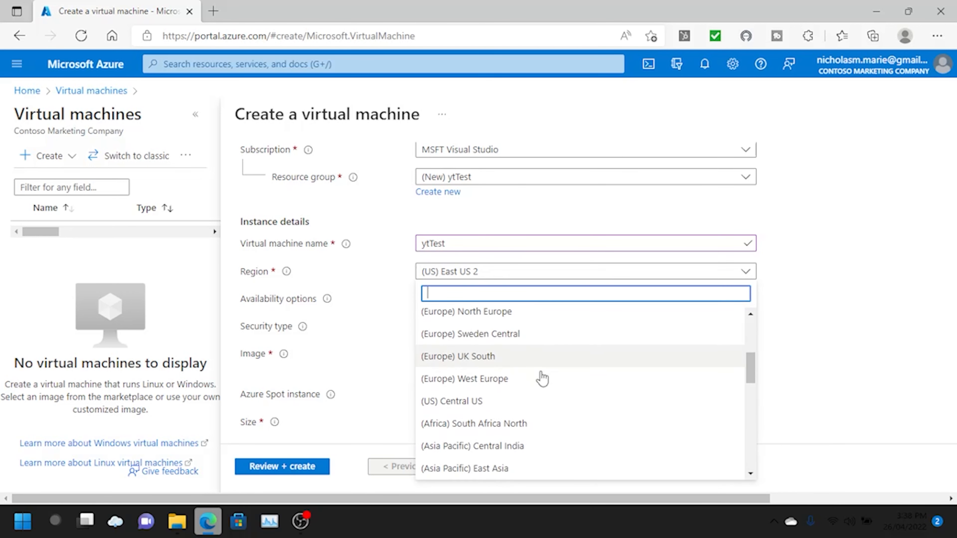
{"action": "scroll", "coordinate": [541, 377], "scroll_direction": "up", "scroll_amount": 3}
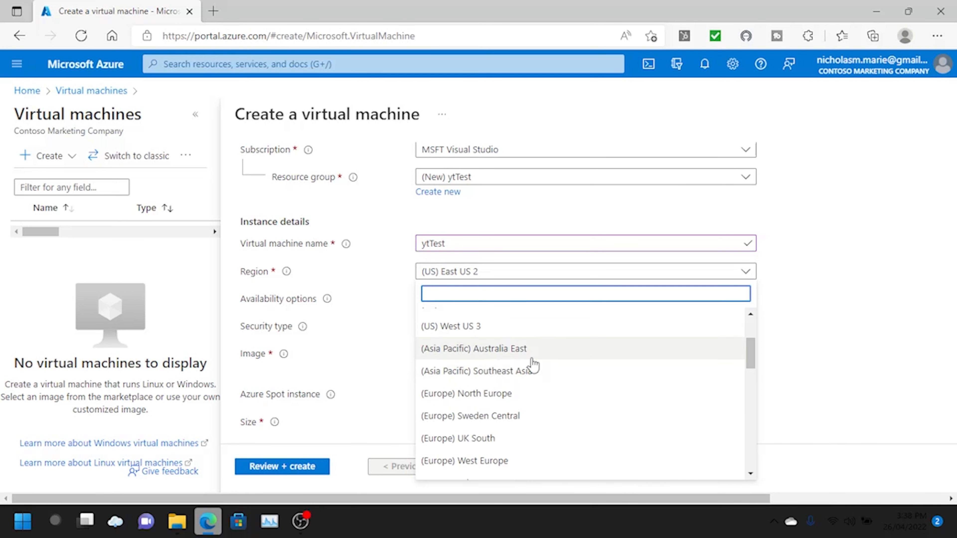
{"action": "left_click", "coordinate": [528, 353]}
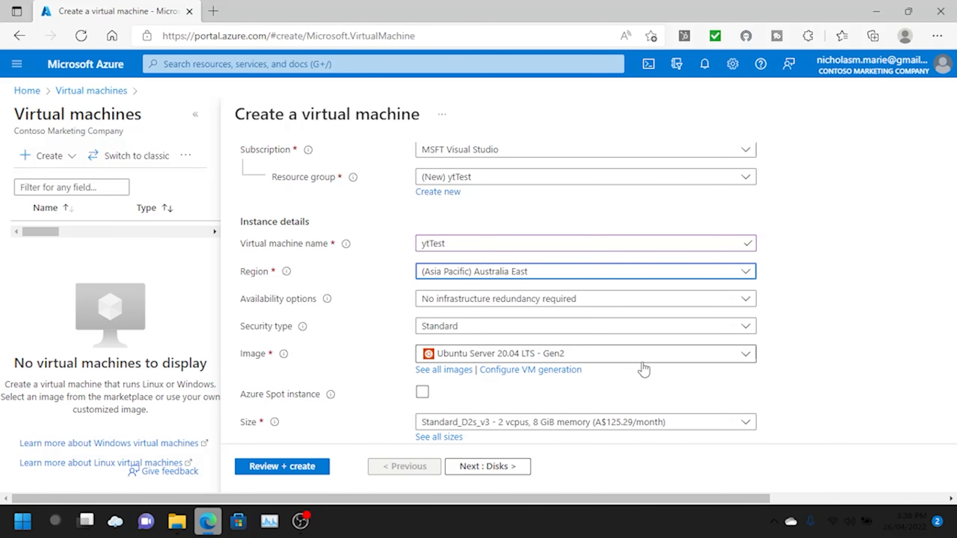
{"action": "left_click", "coordinate": [725, 352]}
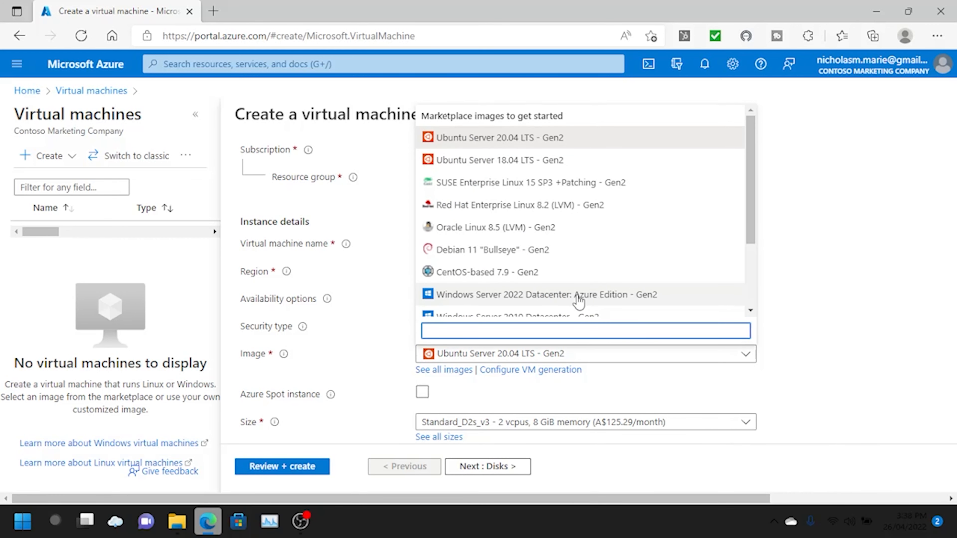
{"action": "left_click", "coordinate": [580, 298]}
{"action": "scroll", "coordinate": [808, 311], "scroll_direction": "down", "scroll_amount": 4}
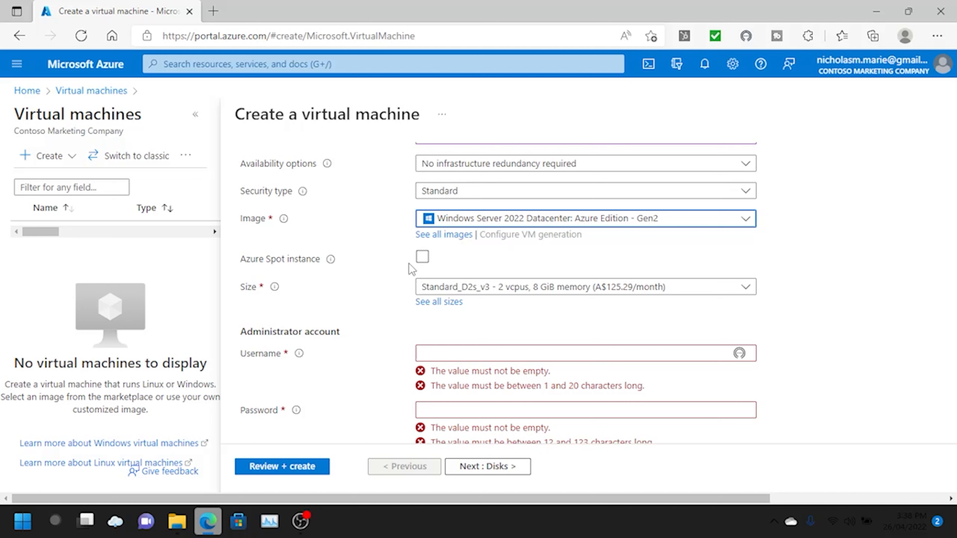
- Enter the administrator username, password and matching confirmation password
{"action": "scroll", "coordinate": [534, 343], "scroll_direction": "down", "scroll_amount": 1}
{"action": "scroll", "coordinate": [534, 343], "scroll_direction": "down", "scroll_amount": 1}
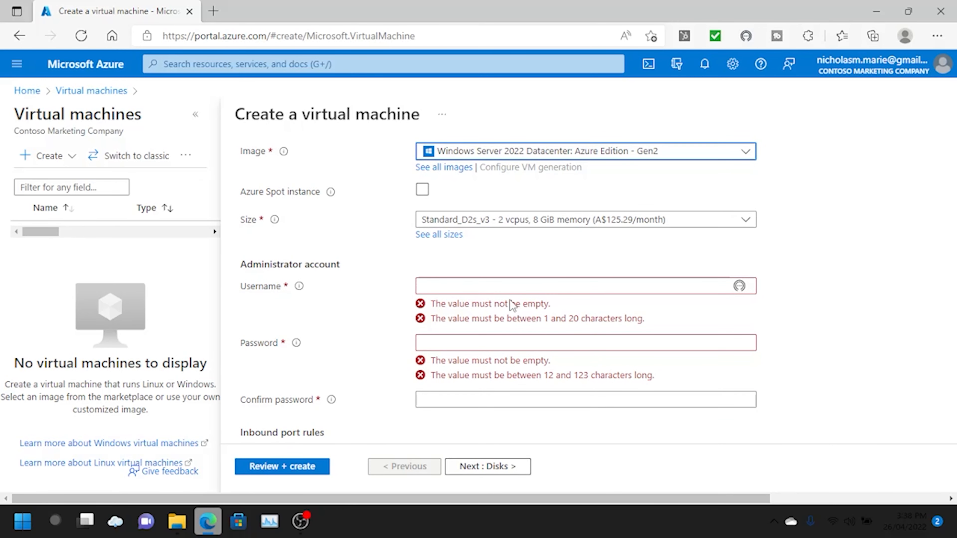
{"action": "scroll", "coordinate": [489, 274], "scroll_direction": "down", "scroll_amount": 1}
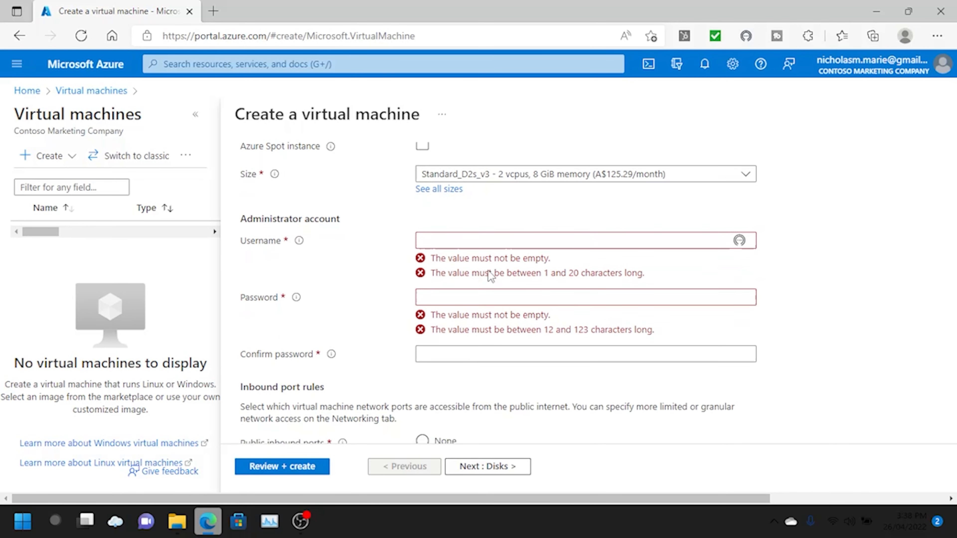
{"action": "left_click", "coordinate": [467, 242]}
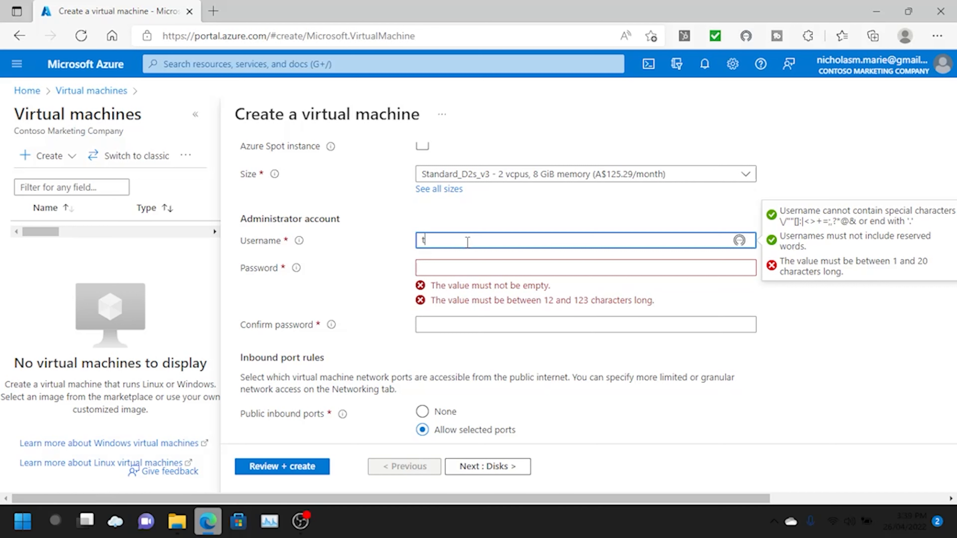
{"action": "type", "text": "est123"}
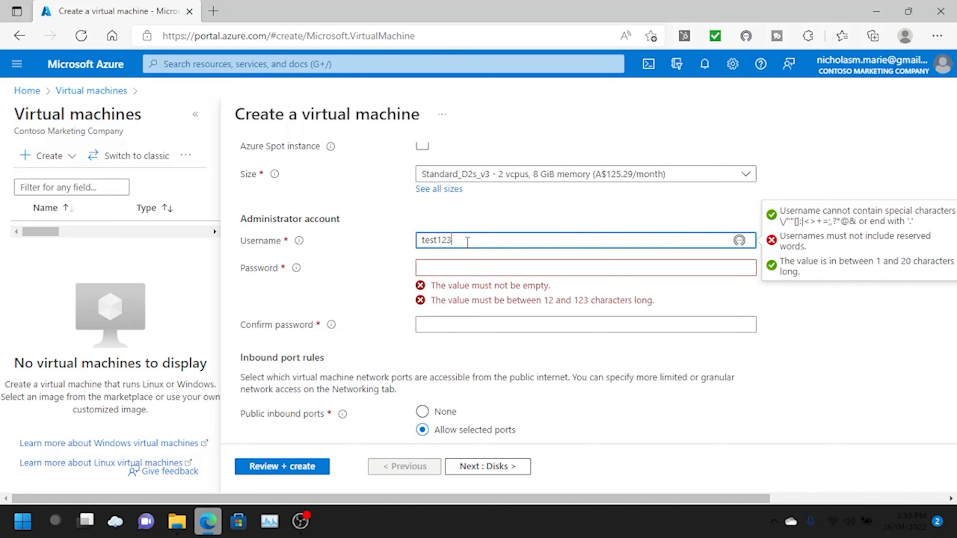
{"action": "key", "text": "Tab"}
{"action": "type", "text": "Password1"}
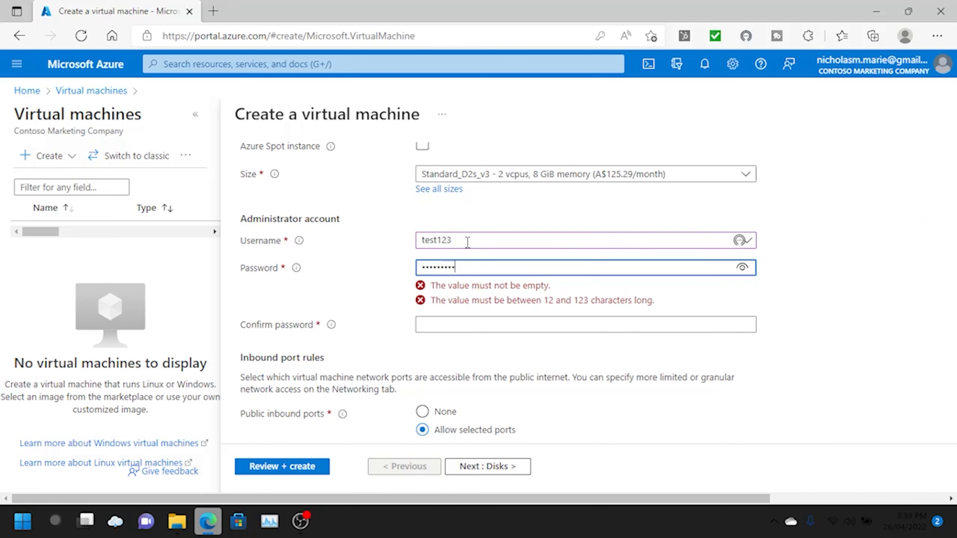
{"action": "key", "text": "ctrl+a"}
{"action": "type", "text": "••••••••••••••"}
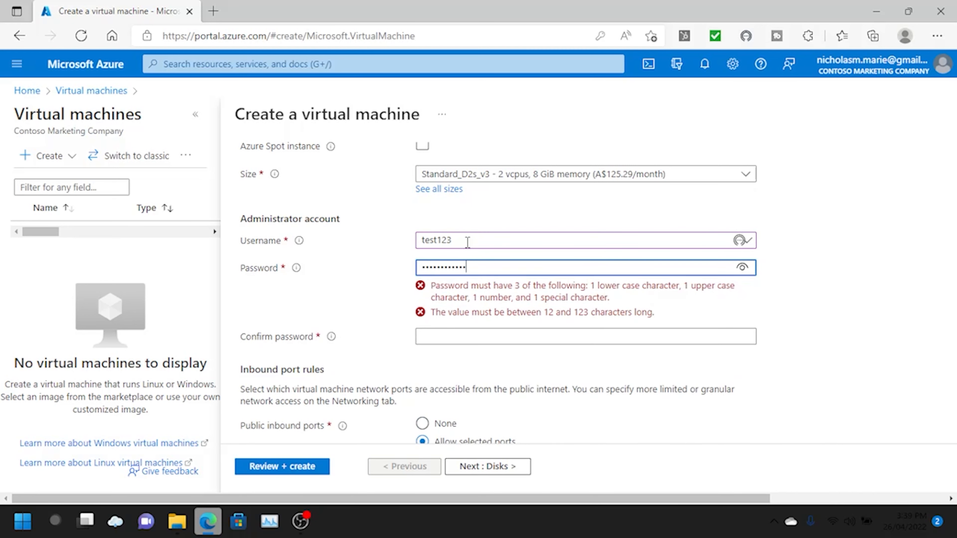
{"action": "key", "text": "Tab"}
{"action": "type", "text": "••••••••••••••"}
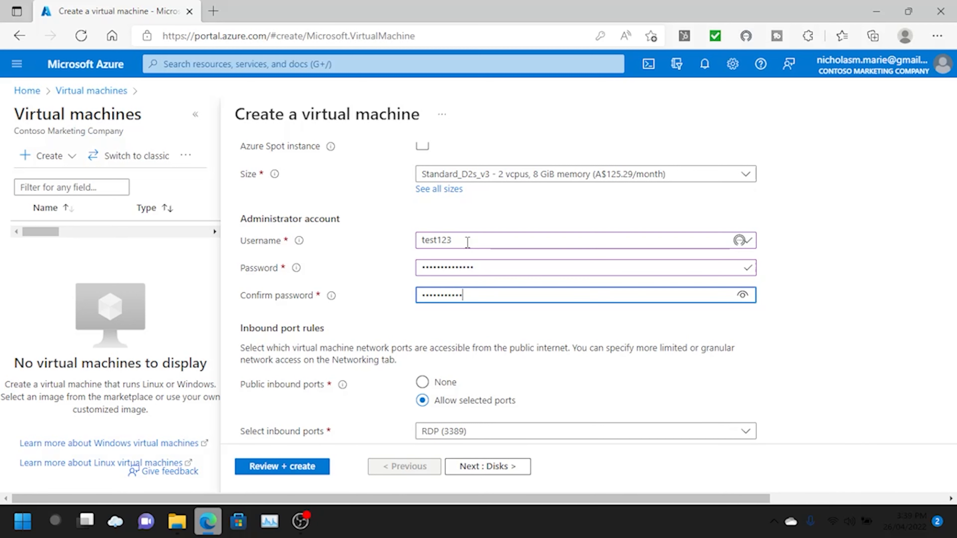
- Allow HTTP (80) as an inbound port alongside RDP (3389)
{"action": "scroll", "coordinate": [498, 339], "scroll_direction": "down", "scroll_amount": 3}
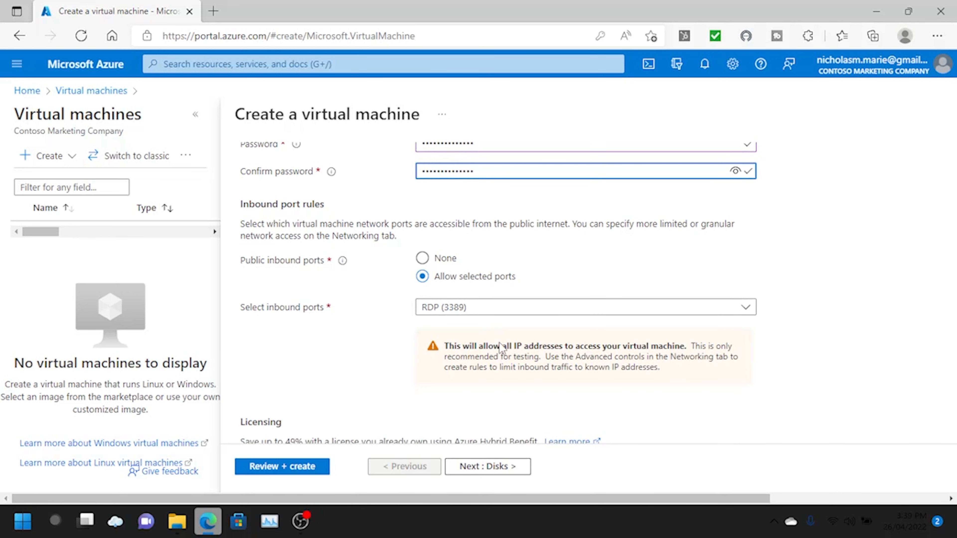
{"action": "left_click", "coordinate": [507, 312]}
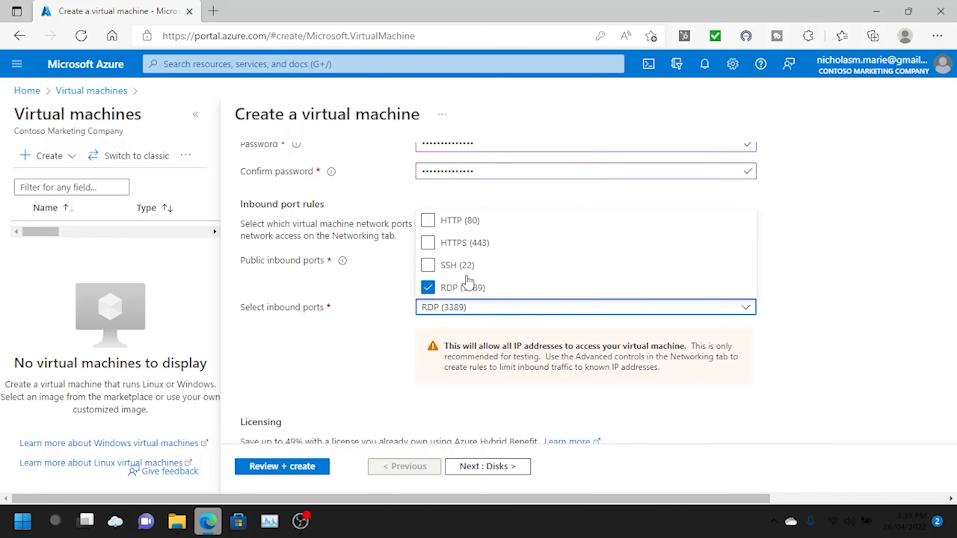
{"action": "left_click", "coordinate": [428, 221]}
{"action": "left_click", "coordinate": [408, 380]}
{"action": "scroll", "coordinate": [410, 380], "scroll_direction": "down", "scroll_amount": 2}
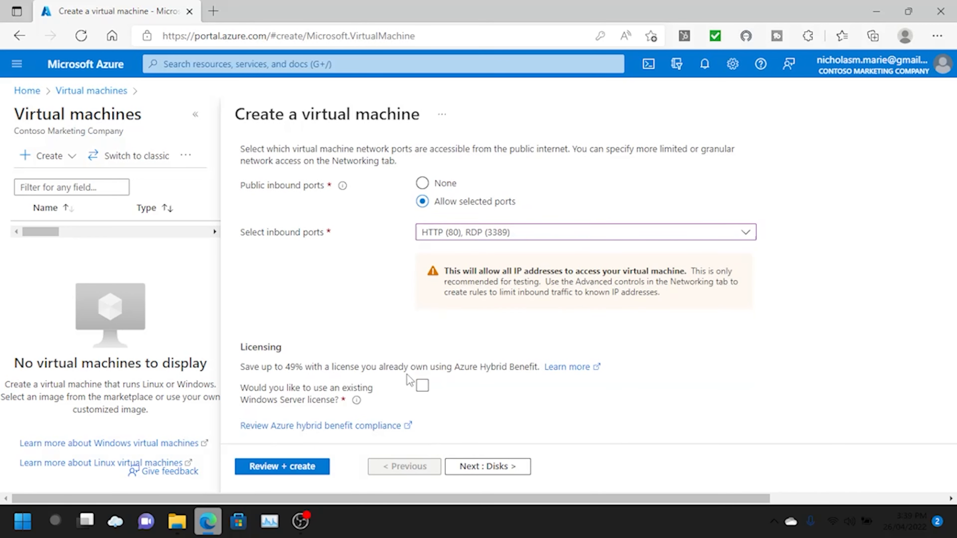
- Run Review + create, decline Edge's password save, and create the ytTest VM after validation passes
{"action": "left_click", "coordinate": [303, 468]}
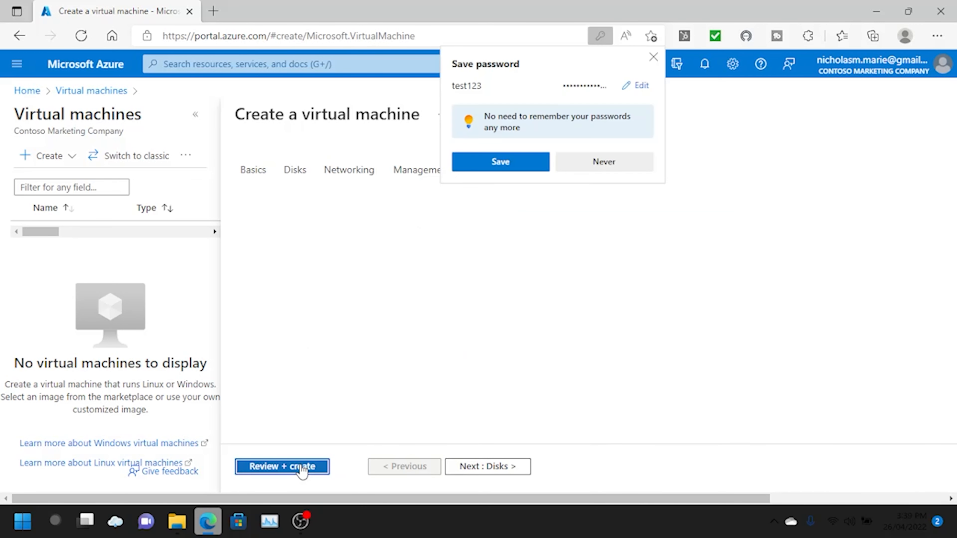
{"action": "left_click", "coordinate": [612, 163]}
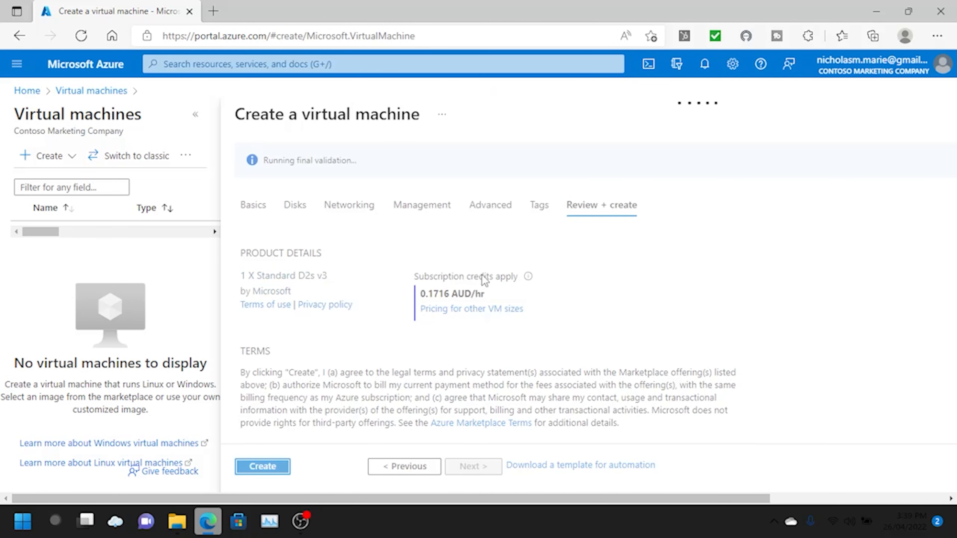
{"action": "scroll", "coordinate": [484, 281], "scroll_direction": "down", "scroll_amount": 3}
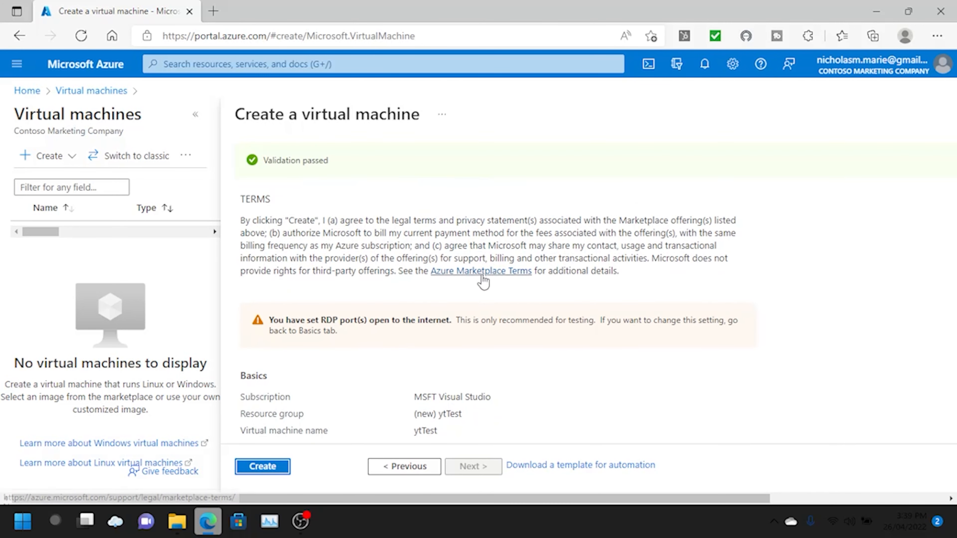
{"action": "scroll", "coordinate": [263, 450], "scroll_direction": "down", "scroll_amount": 5}
{"action": "scroll", "coordinate": [321, 336], "scroll_direction": "down", "scroll_amount": 5}
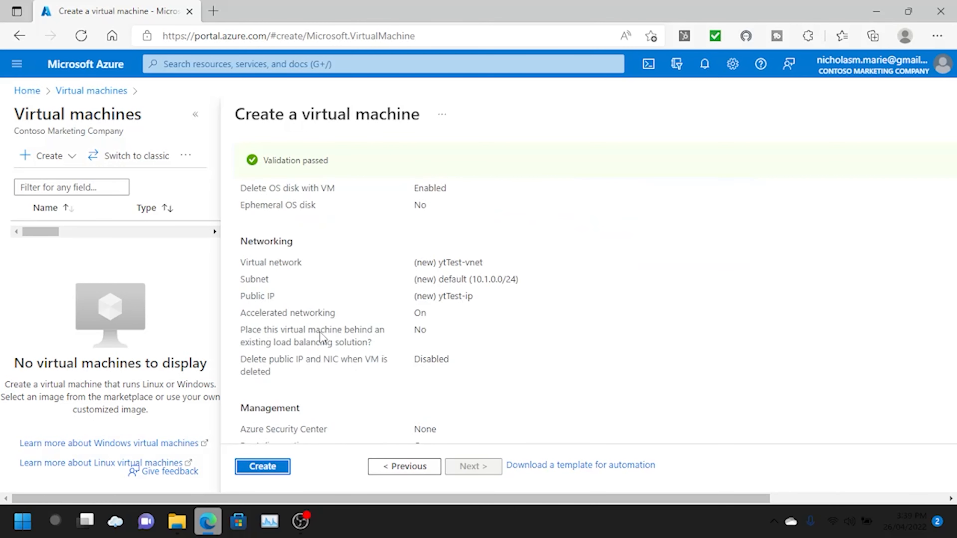
{"action": "left_click", "coordinate": [262, 466]}
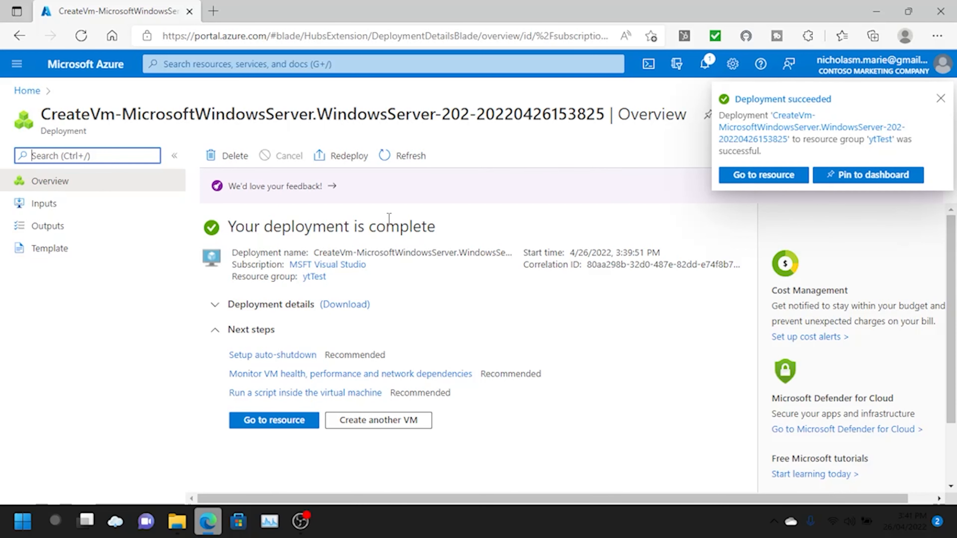
- Download ytTest.rdp from the VM's RDP connect page, open it and accept connecting to 20.213.147.88
{"action": "left_click", "coordinate": [272, 421]}
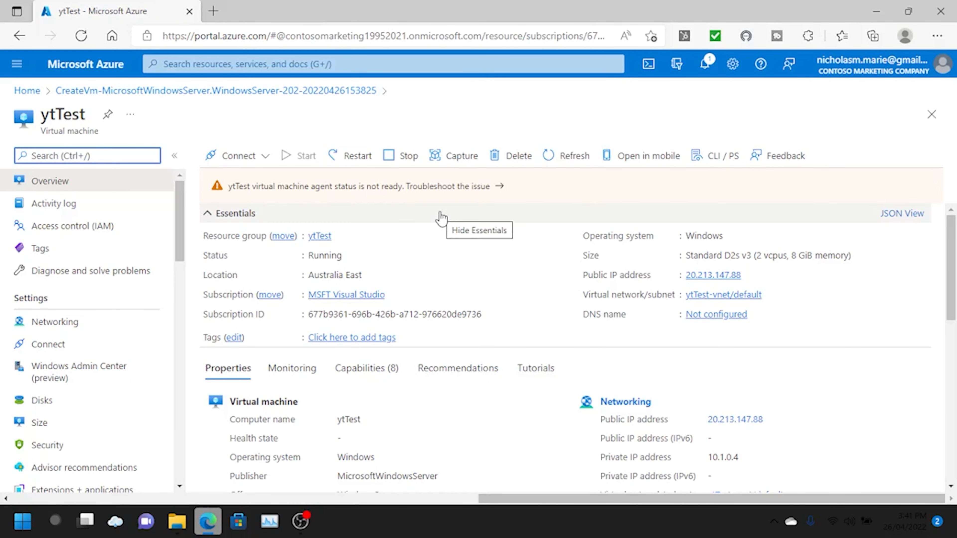
{"action": "left_click", "coordinate": [252, 158]}
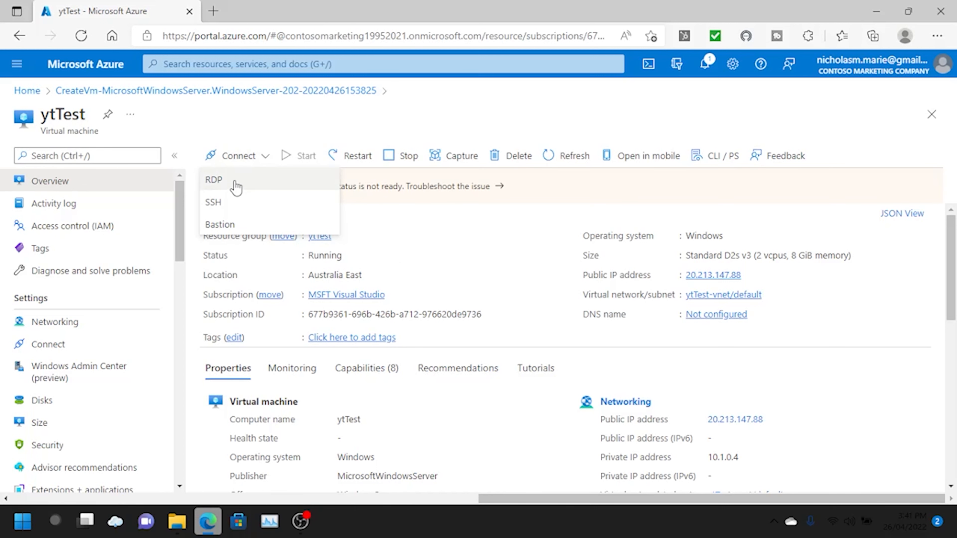
{"action": "left_click", "coordinate": [235, 182]}
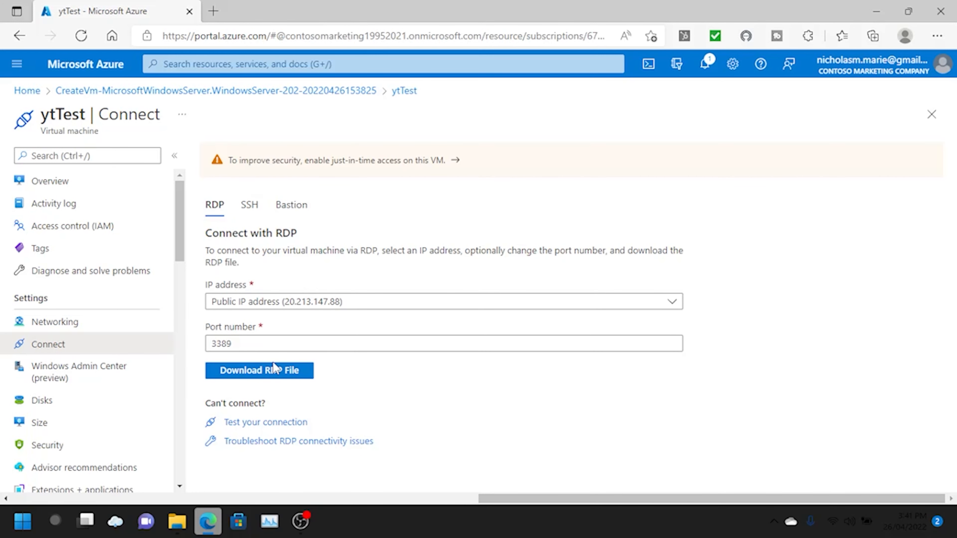
{"action": "left_click", "coordinate": [273, 375]}
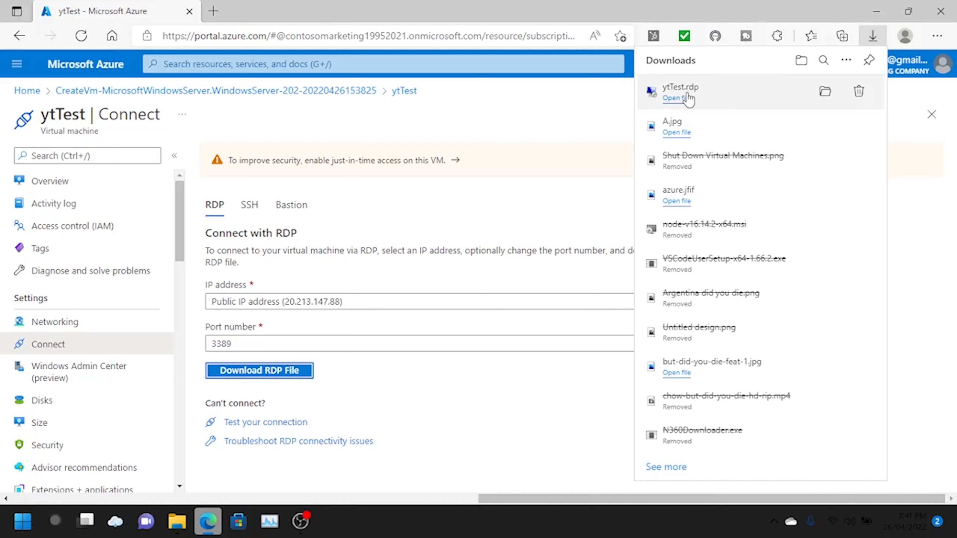
{"action": "left_click", "coordinate": [687, 97]}
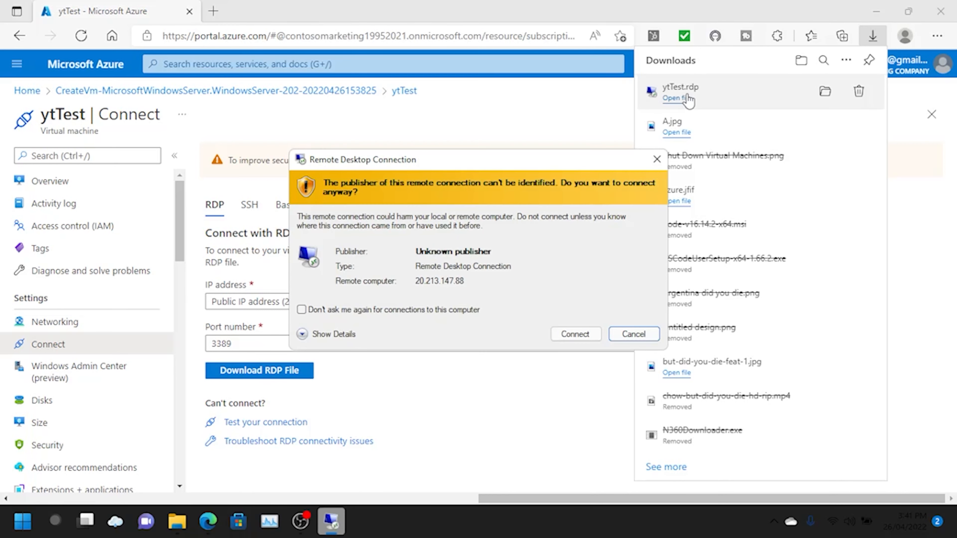
{"action": "left_click", "coordinate": [574, 331]}
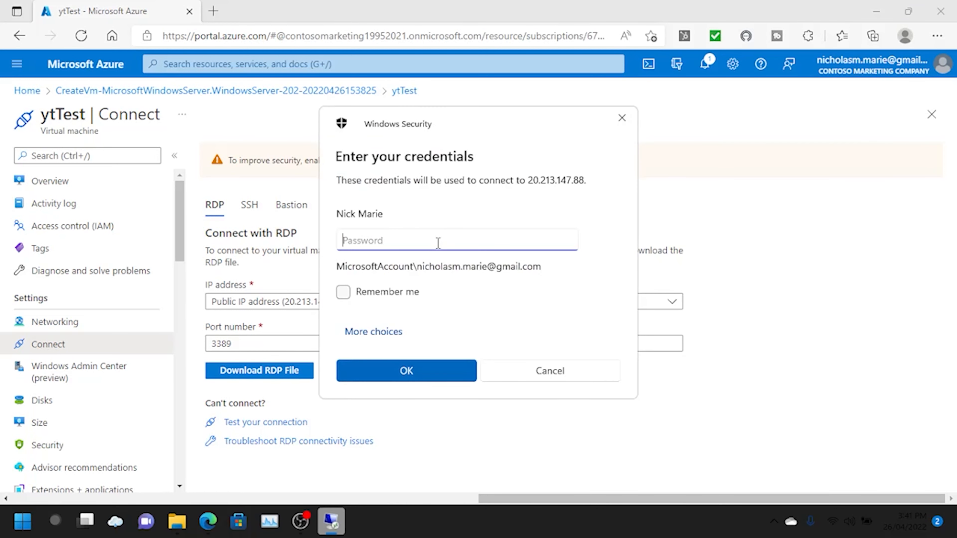
- Choose Use a different account and submit the VM administrator's username and password
{"action": "left_click", "coordinate": [392, 336]}
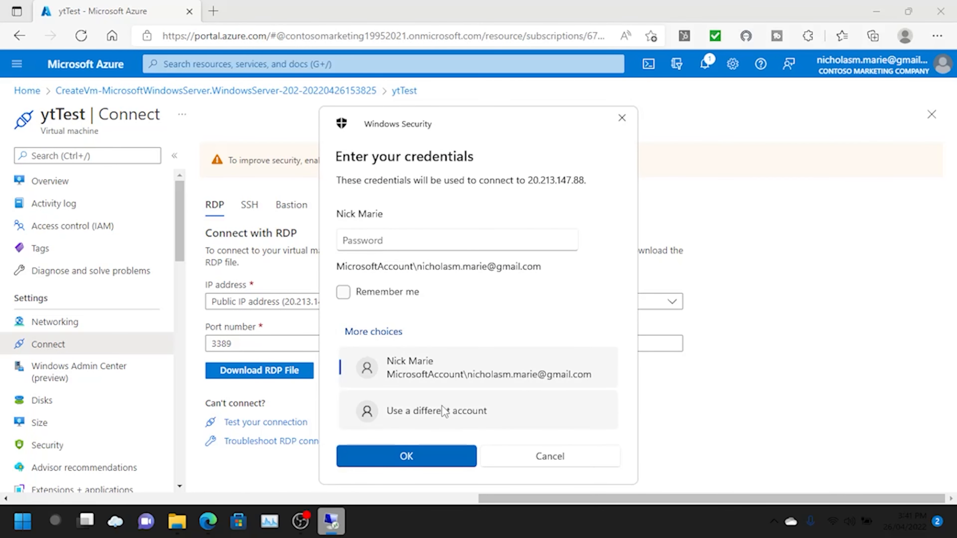
{"action": "left_click", "coordinate": [371, 419]}
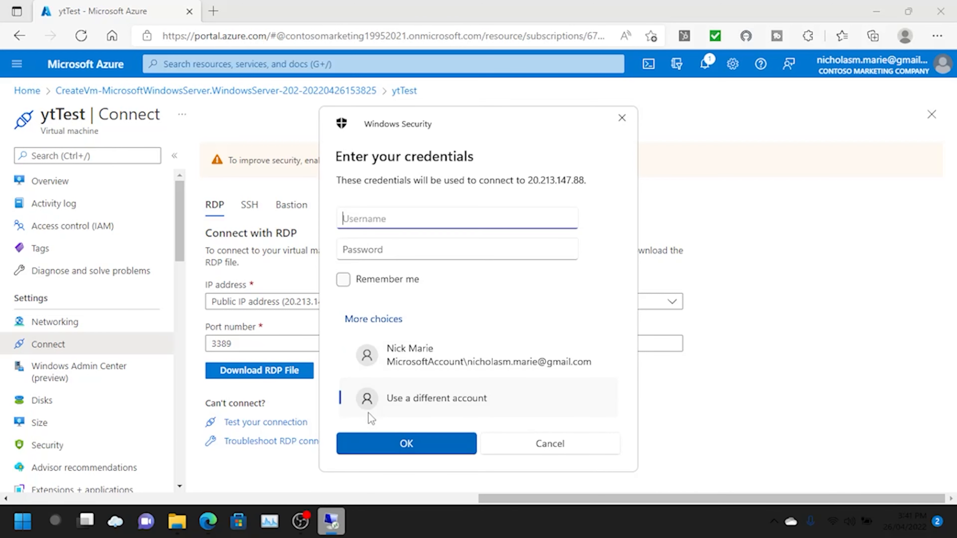
{"action": "left_click", "coordinate": [436, 450]}
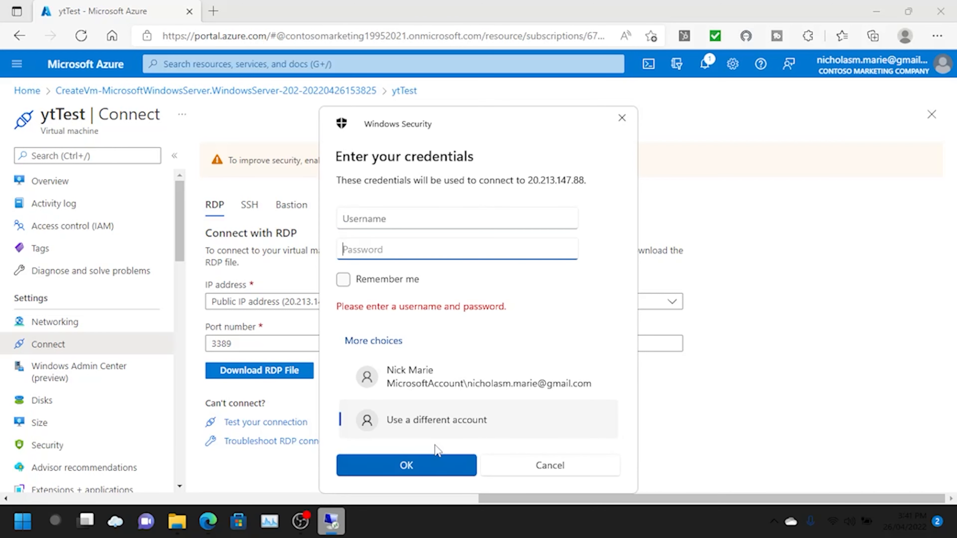
{"action": "left_click", "coordinate": [392, 218]}
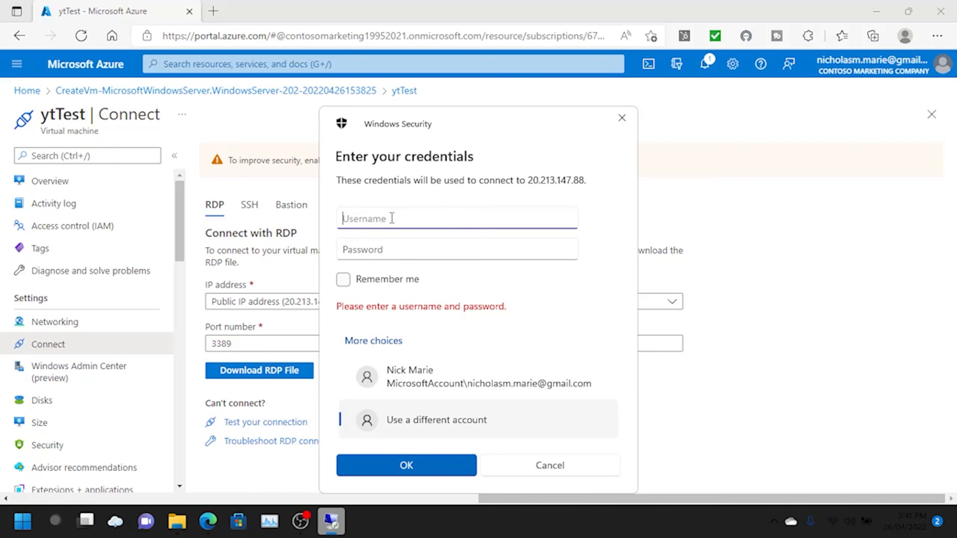
{"action": "type", "text": "test123"}
{"action": "key", "text": "Tab"}
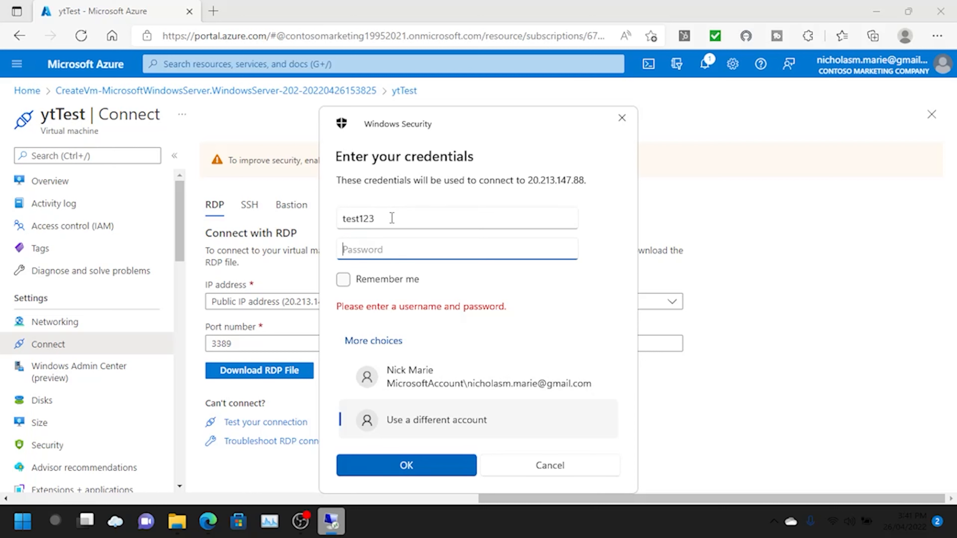
{"action": "type", "text": "••••••••••••••"}
{"action": "left_click", "coordinate": [420, 467]}
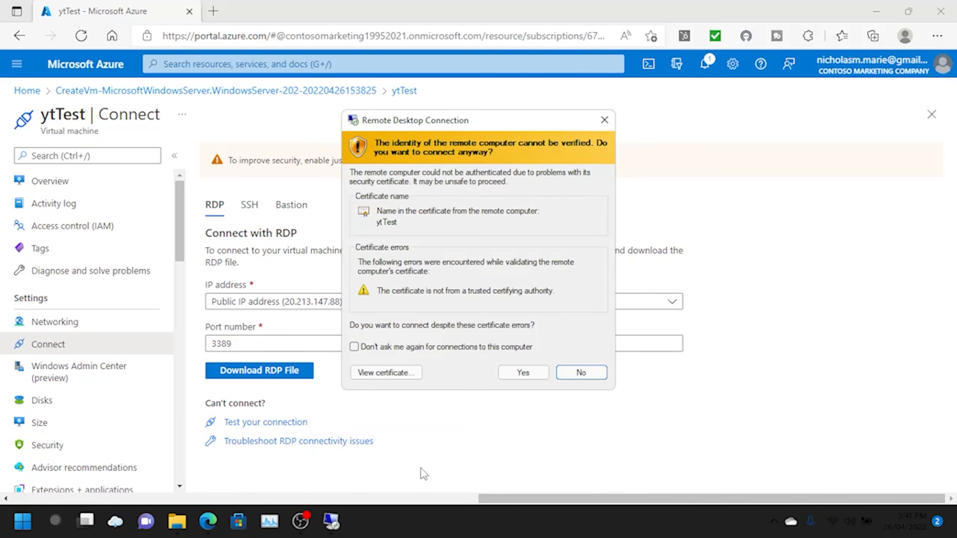
- Accept the certificate, decline network discovery, dismiss the Windows Admin Center notice, and open Start
{"action": "left_click", "coordinate": [531, 374]}
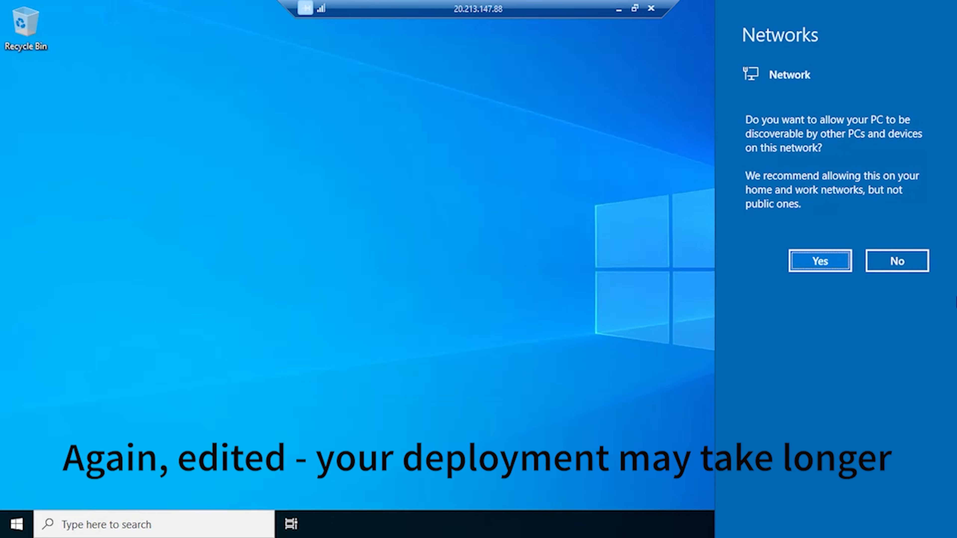
{"action": "left_click", "coordinate": [897, 261]}
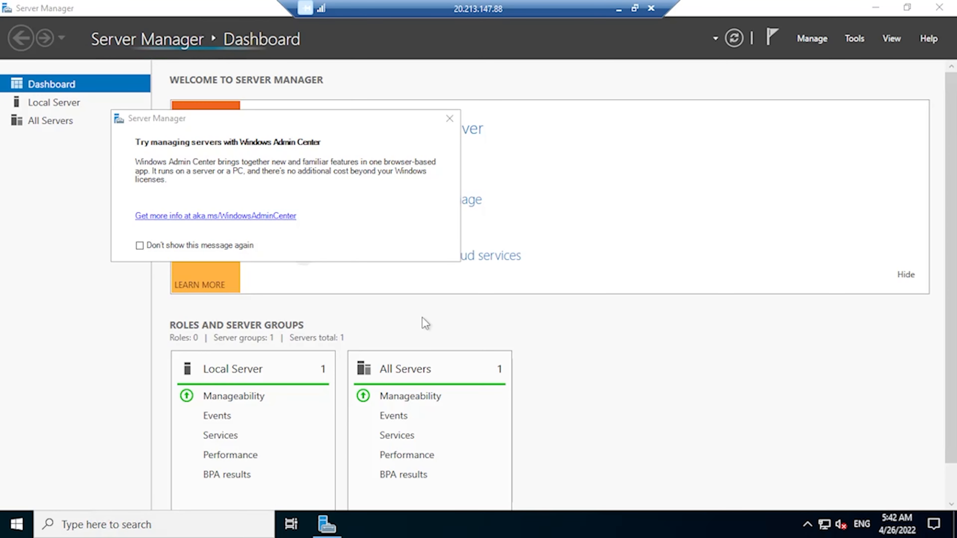
{"action": "left_click", "coordinate": [450, 119]}
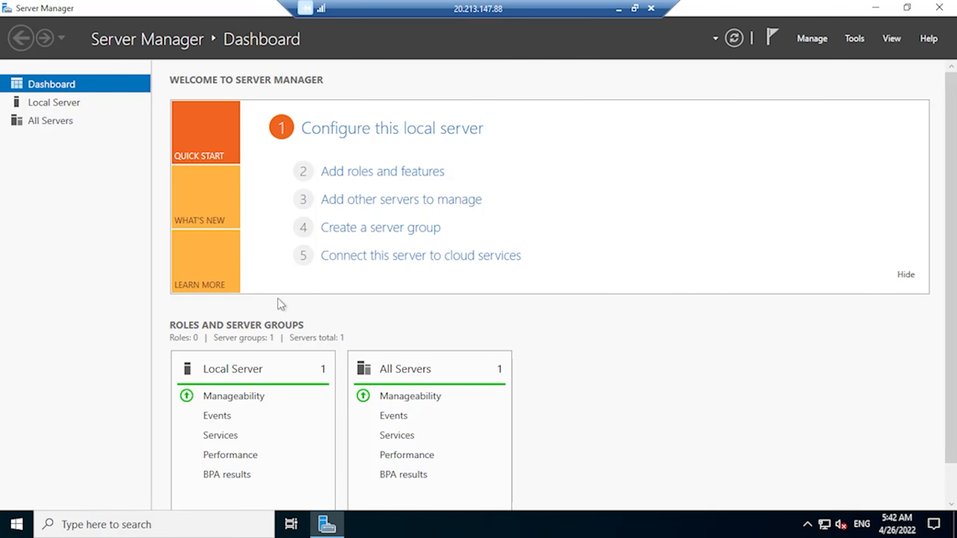
{"action": "left_click", "coordinate": [16, 525]}
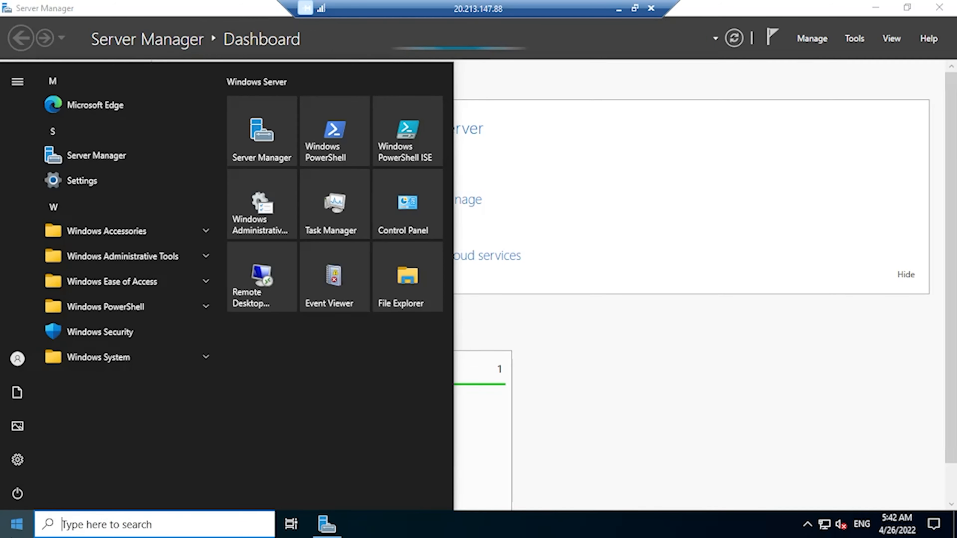
- Run Install-WindowsFeature -name Web-Server -IncludeManagementTools in PowerShell, then close it and the remote session
{"action": "left_click", "coordinate": [339, 140]}
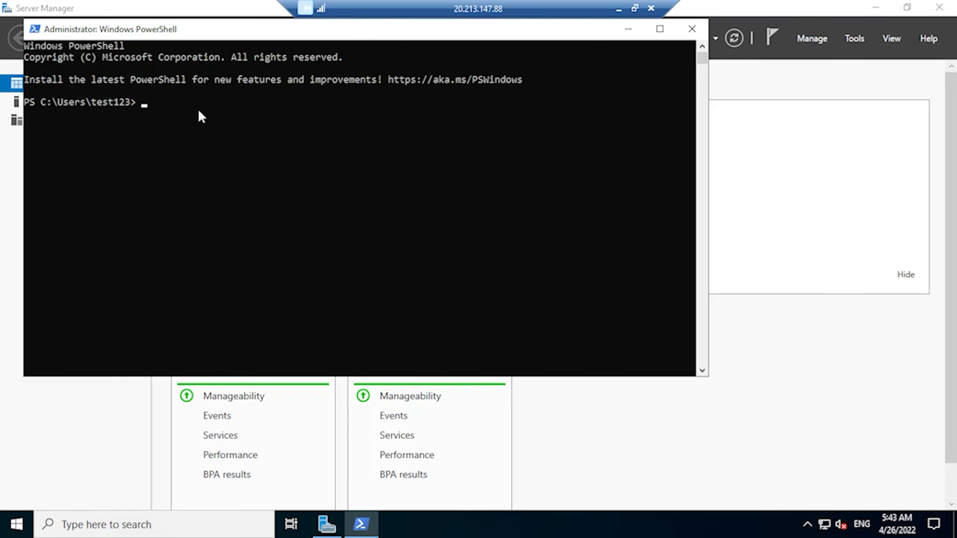
{"action": "type", "text": "Install-WindowsFeatu"}
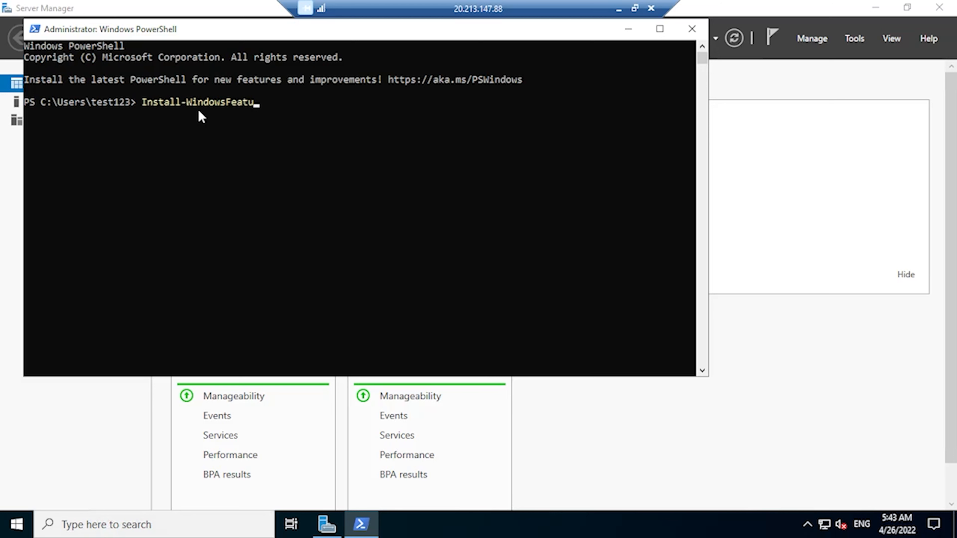
{"action": "type", "text": "re -name Web-S"}
{"action": "type", "text": "erver "}
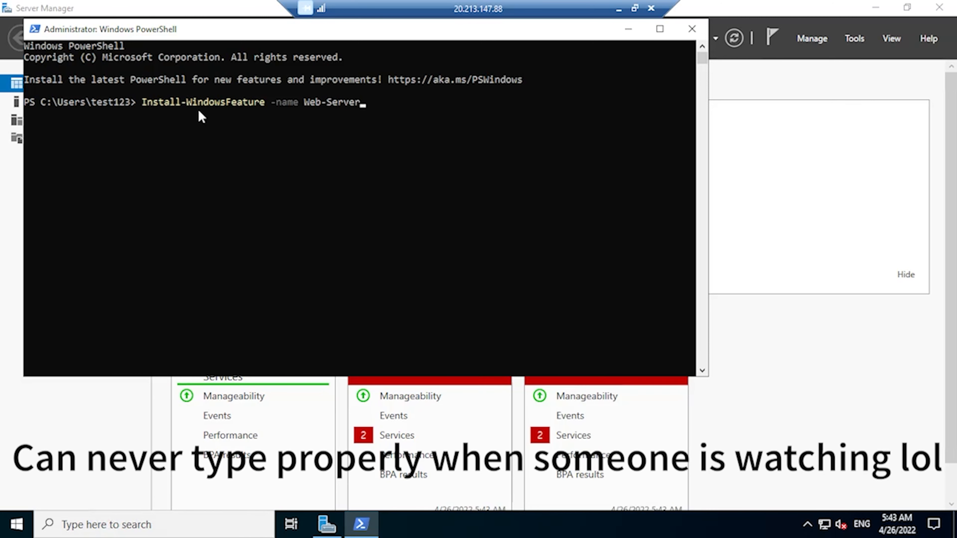
{"action": "type", "text": "-Ib"}
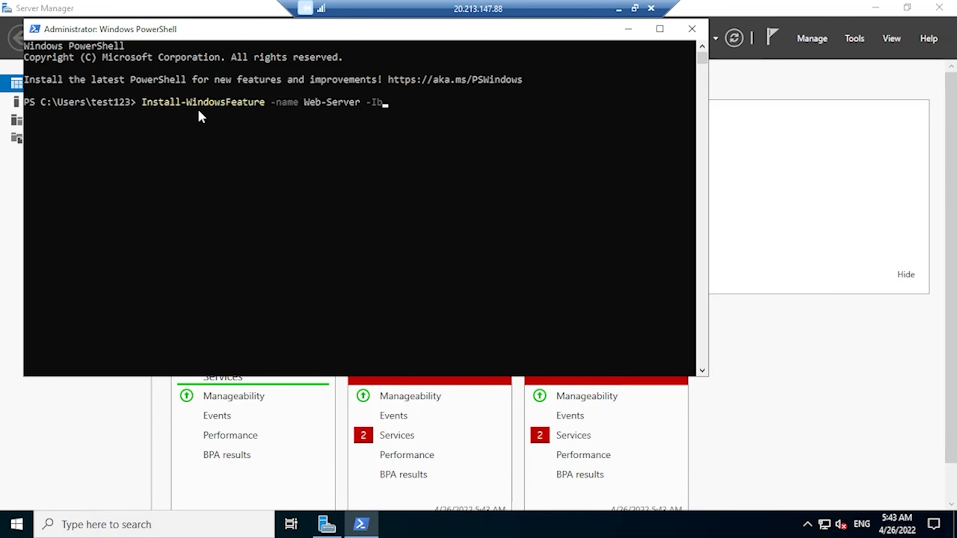
{"action": "key", "text": "BackSpace"}
{"action": "type", "text": "ncludeManagementTools"}
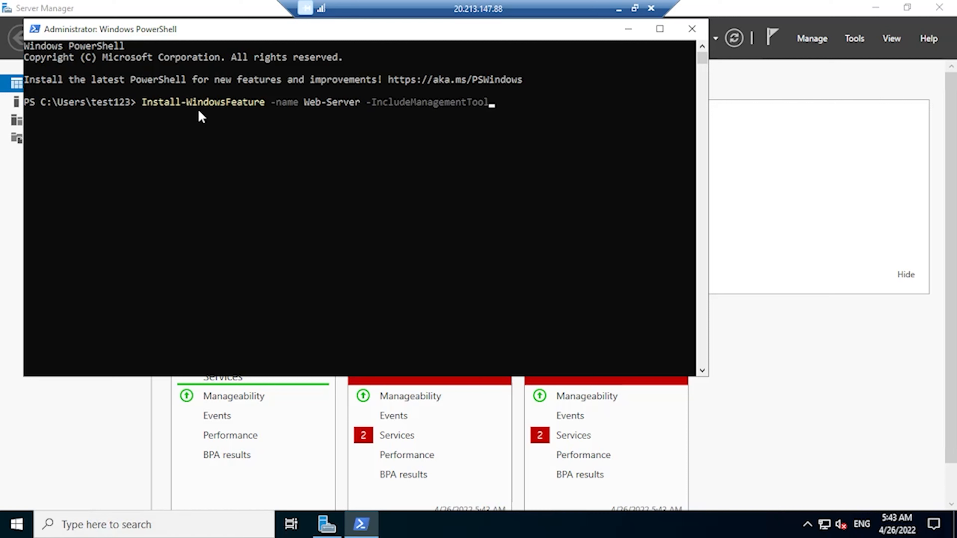
{"action": "left_click", "coordinate": [691, 29]}
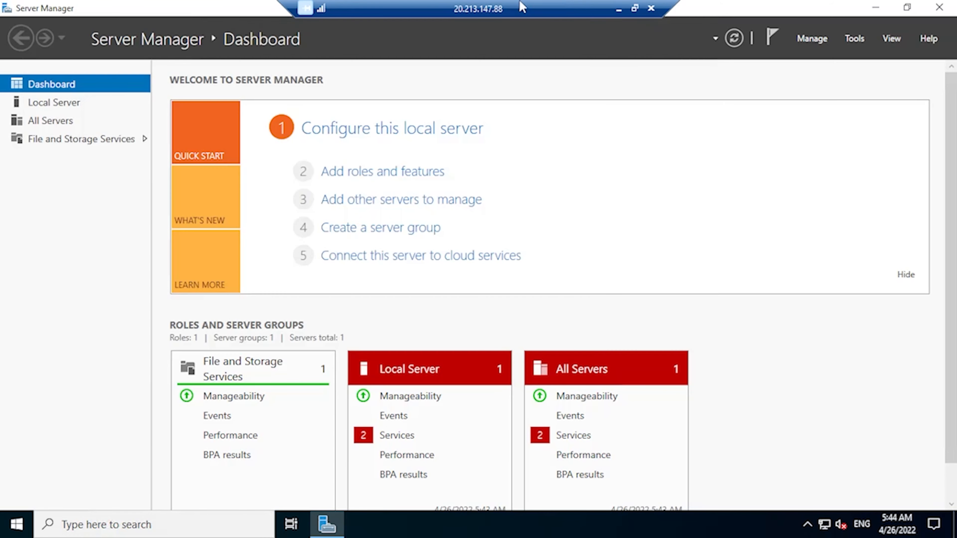
{"action": "left_click", "coordinate": [650, 9]}
- Confirm the disconnect, open the ytTest VM overview and copy its public IP 20.213.147.88
{"action": "left_click", "coordinate": [522, 293]}
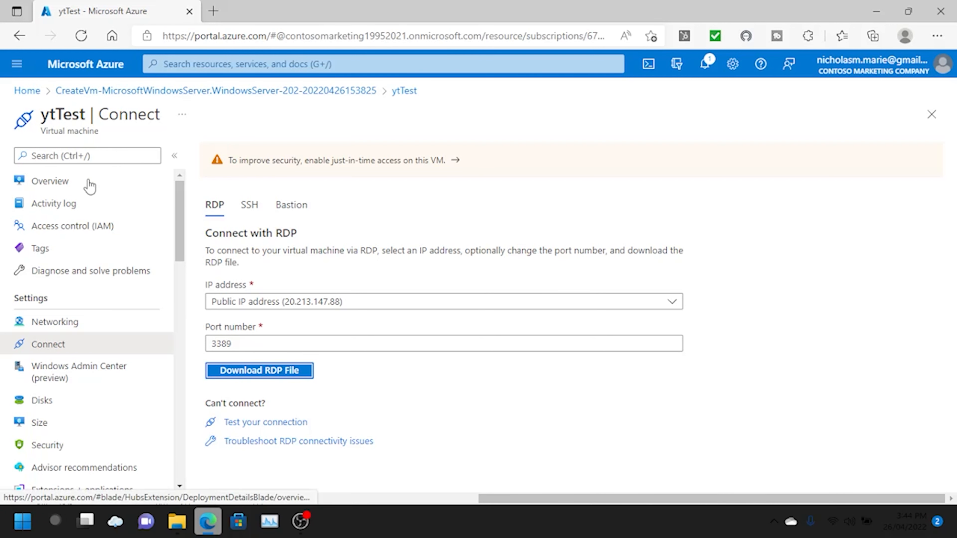
{"action": "left_click", "coordinate": [161, 91]}
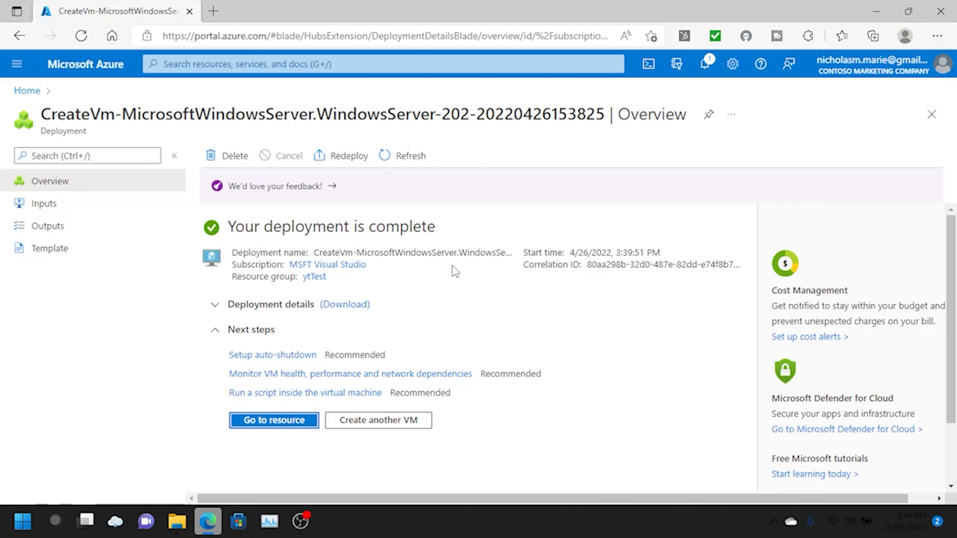
{"action": "left_click", "coordinate": [274, 420]}
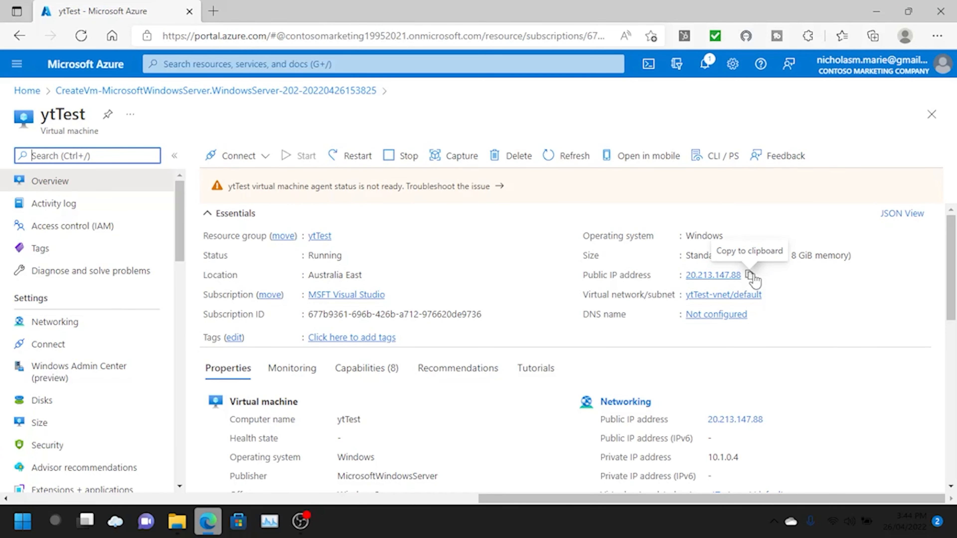
{"action": "left_click", "coordinate": [750, 276]}
{"action": "key", "text": "ctrl+t"}
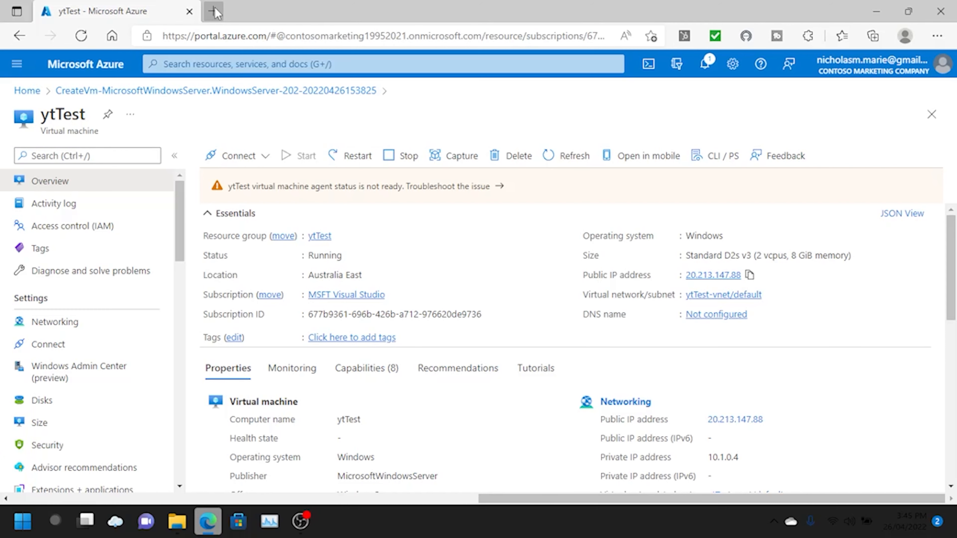
- Load 20.213.147.88 in a new tab to show the IIS welcome page, then return to the portal
{"action": "key", "text": "ctrl+v"}
{"action": "key", "text": "Return"}
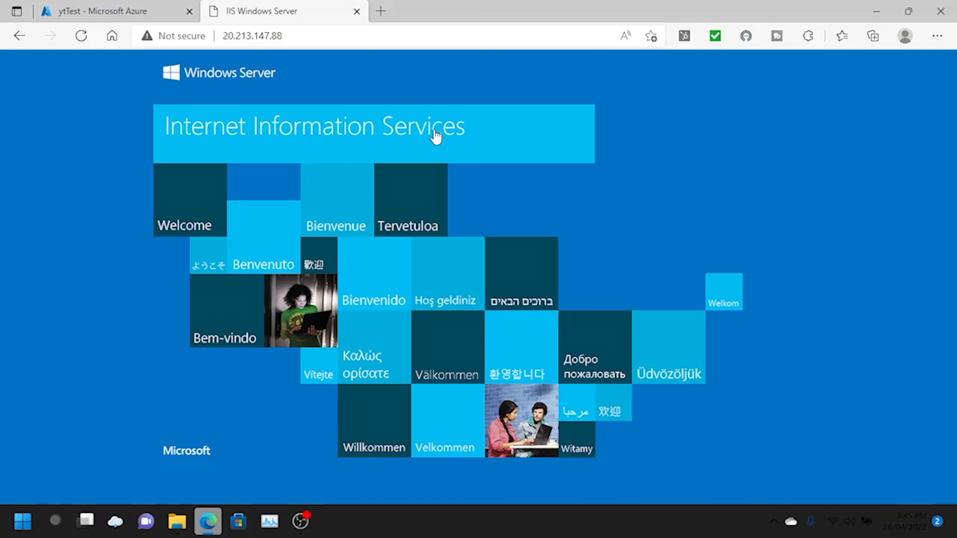
{"action": "left_click", "coordinate": [97, 5]}
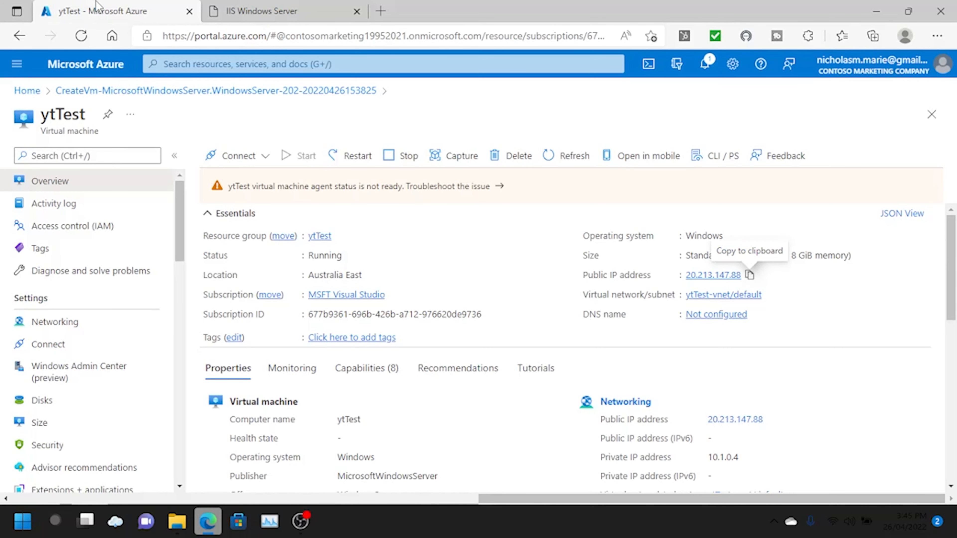
- Open the ytTest resource group from Home and scroll through its 6 resources in Australia East
{"action": "left_click", "coordinate": [33, 92]}
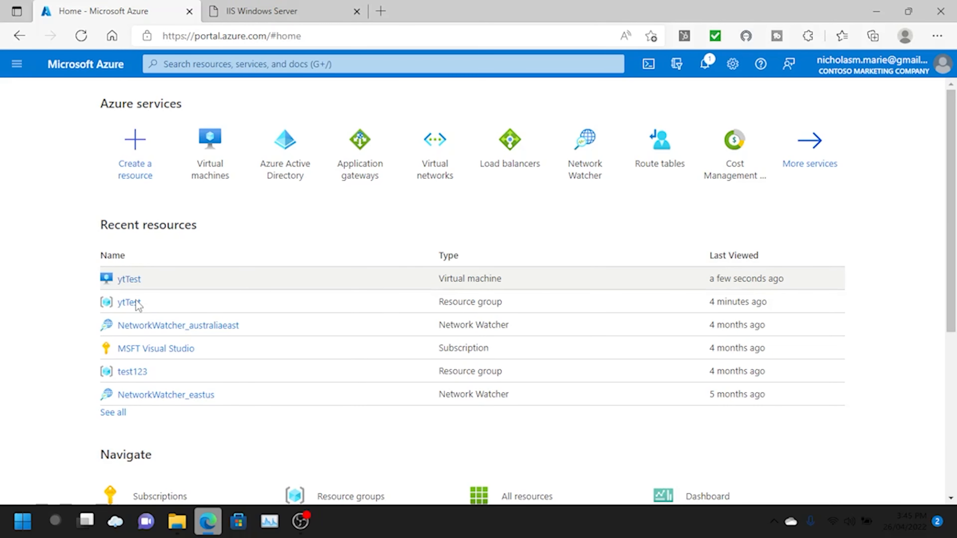
{"action": "left_click", "coordinate": [129, 303]}
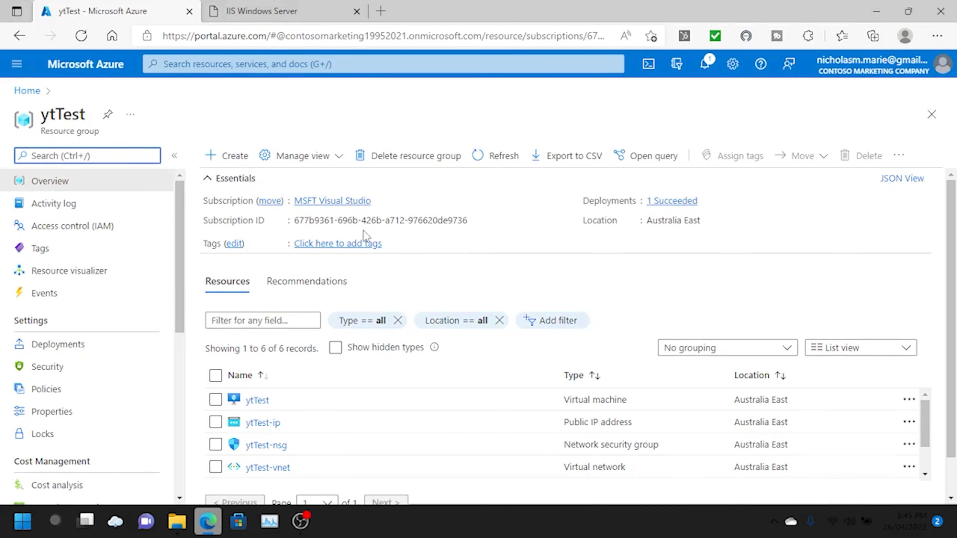
{"action": "scroll", "coordinate": [363, 231], "scroll_direction": "down", "scroll_amount": 1}
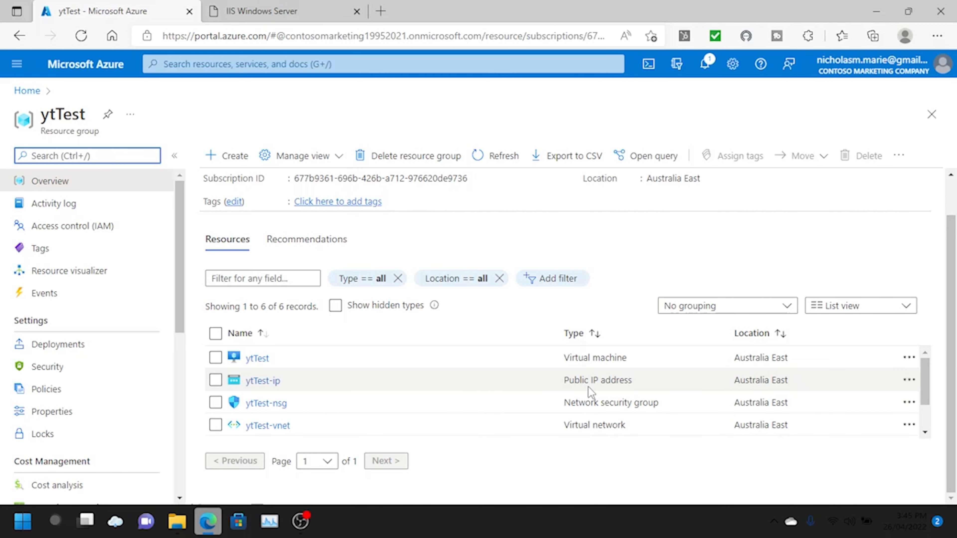
{"action": "scroll", "coordinate": [591, 390], "scroll_direction": "down", "scroll_amount": 2}
{"action": "scroll", "coordinate": [590, 386], "scroll_direction": "up", "scroll_amount": 1}
{"action": "scroll", "coordinate": [589, 386], "scroll_direction": "down", "scroll_amount": 1}
{"action": "scroll", "coordinate": [590, 386], "scroll_direction": "up", "scroll_amount": 2}
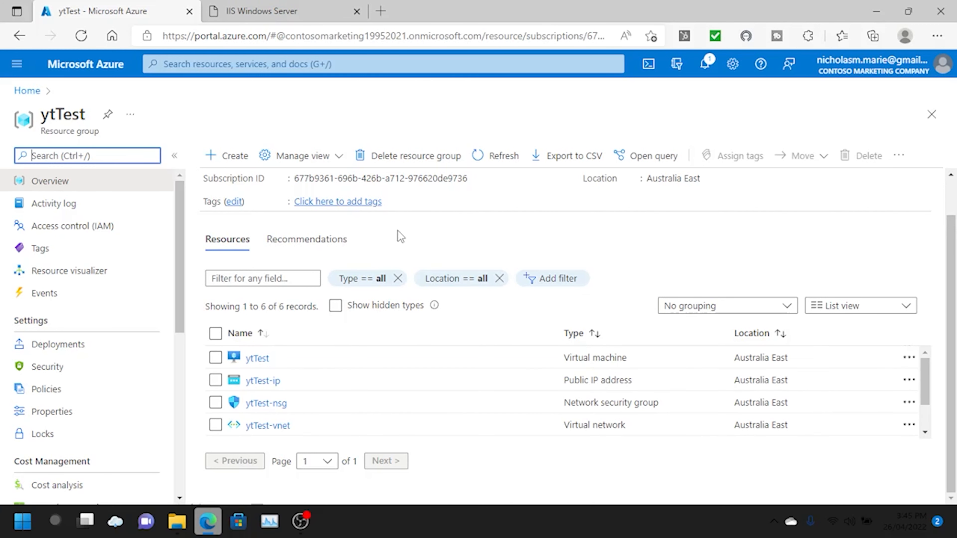
- Delete the ytTest resource group and its 7 resources, confirming with the name 'ytTest'
{"action": "left_click", "coordinate": [407, 161]}
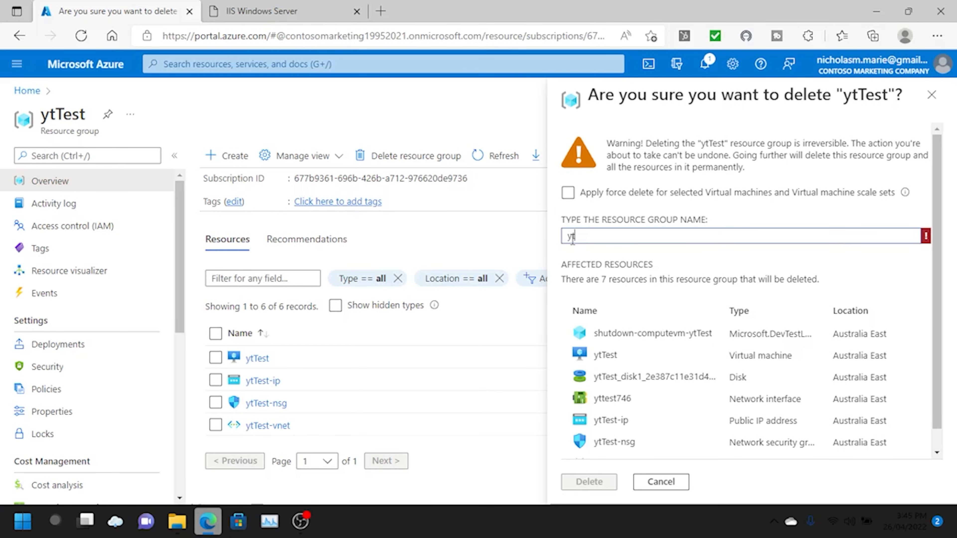
{"action": "left_click", "coordinate": [572, 240]}
{"action": "type", "text": "ytTest"}
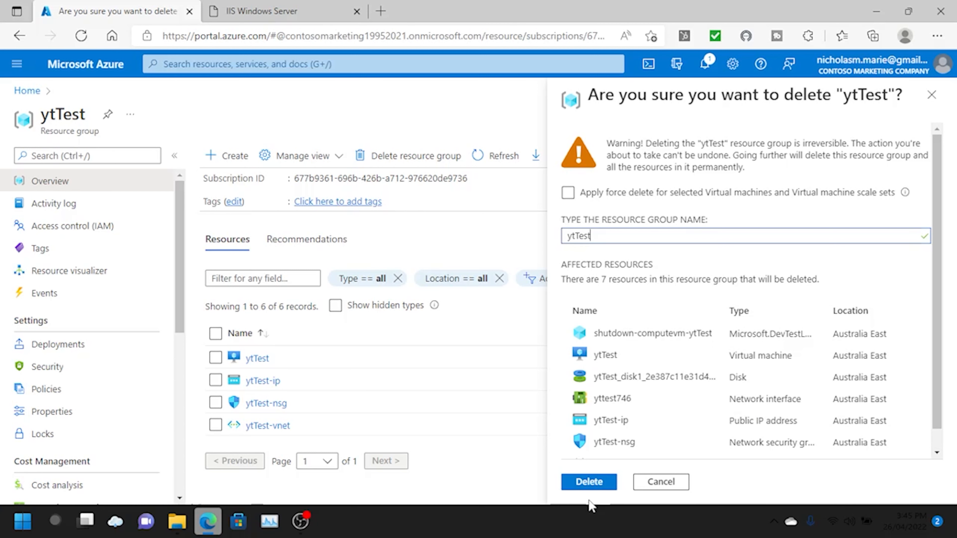
{"action": "left_click", "coordinate": [589, 483]}
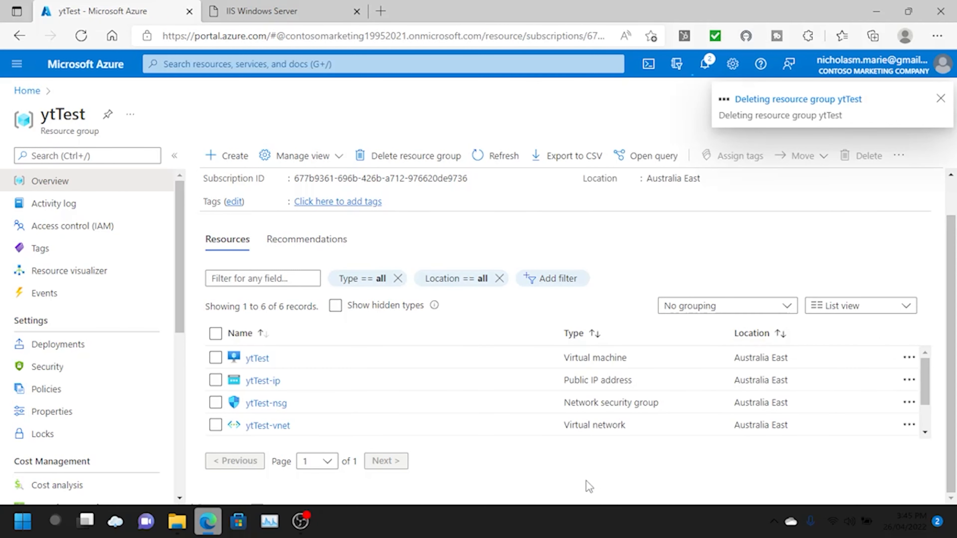